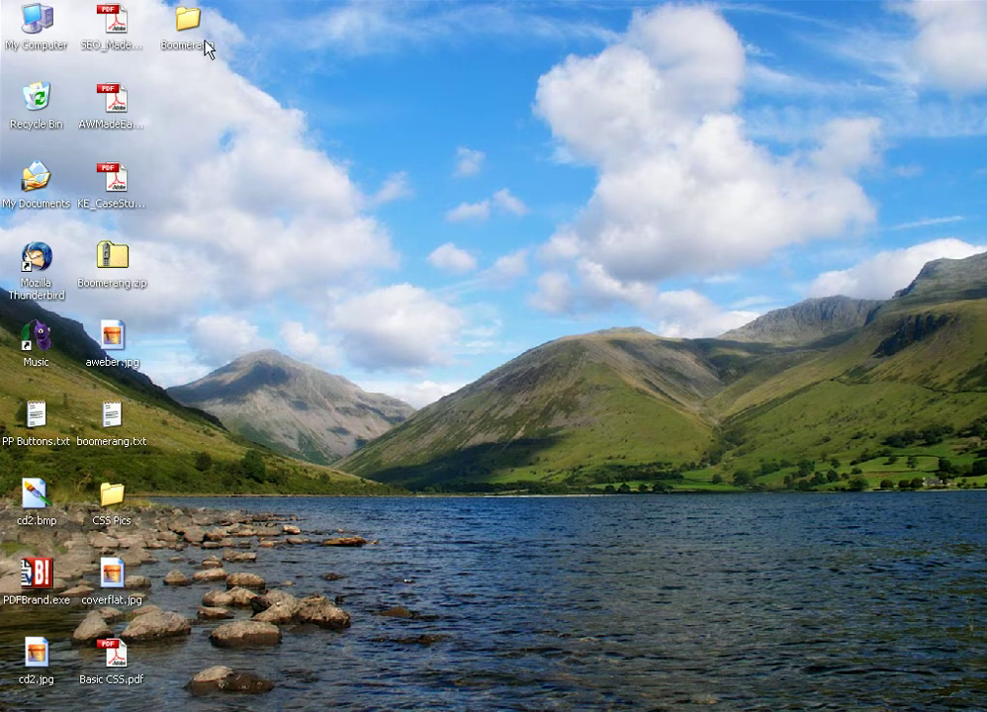
# Launch Boomerang.exe from the Boomerang\Boomerang\bin folder on the desktop.
pyautogui.click(202, 43)
pyautogui.doubleClick(205, 47)
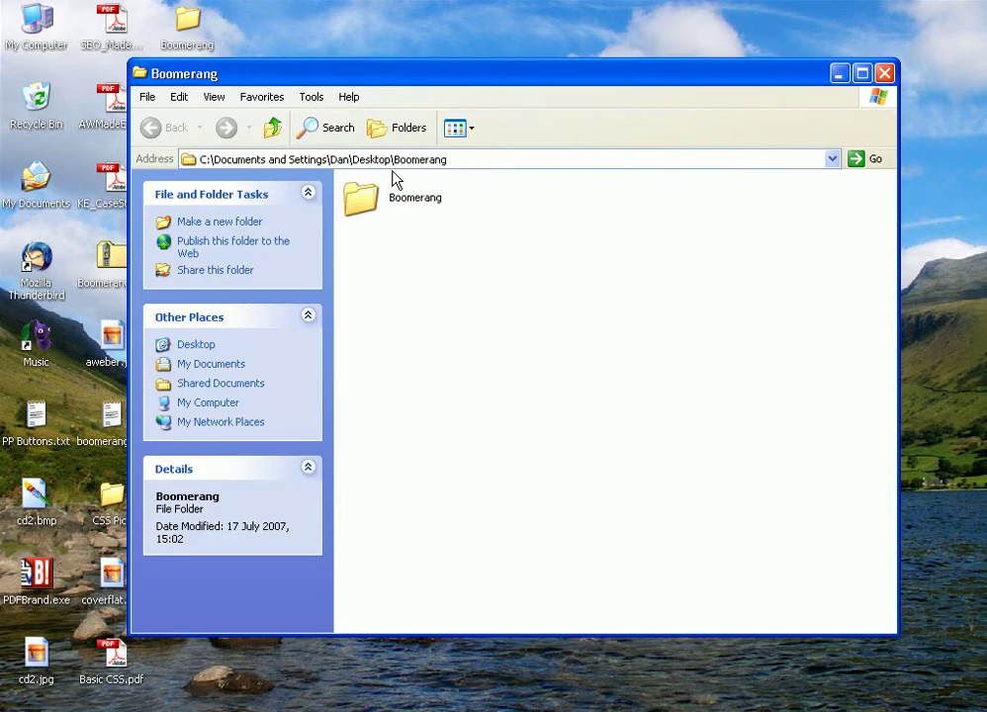
pyautogui.doubleClick(403, 204)
pyautogui.doubleClick(361, 198)
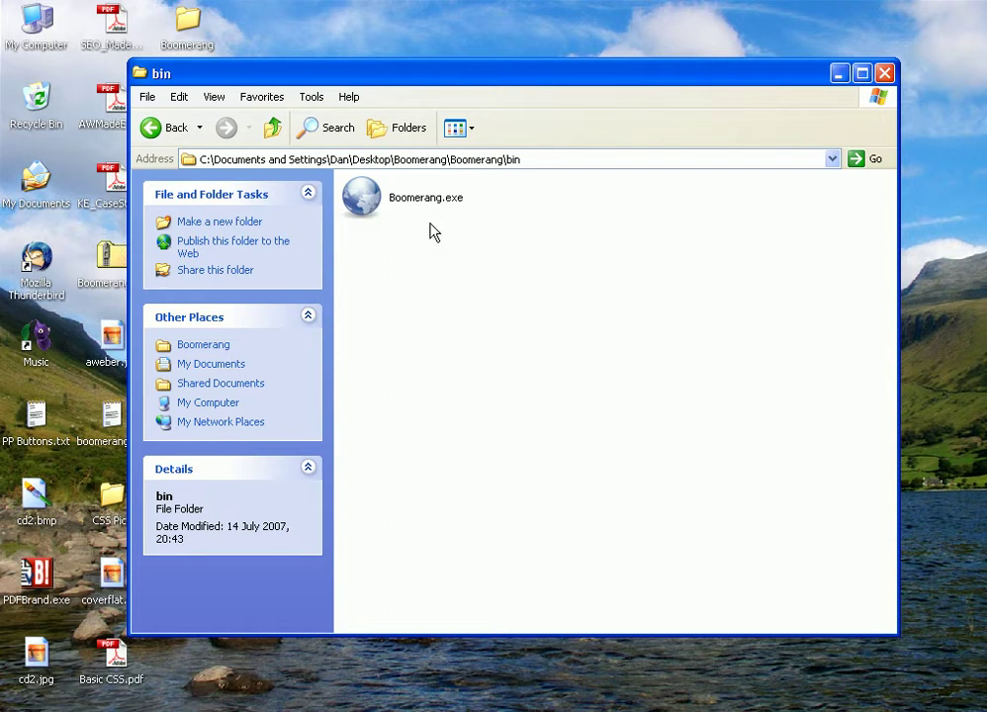
pyautogui.doubleClick(391, 203)
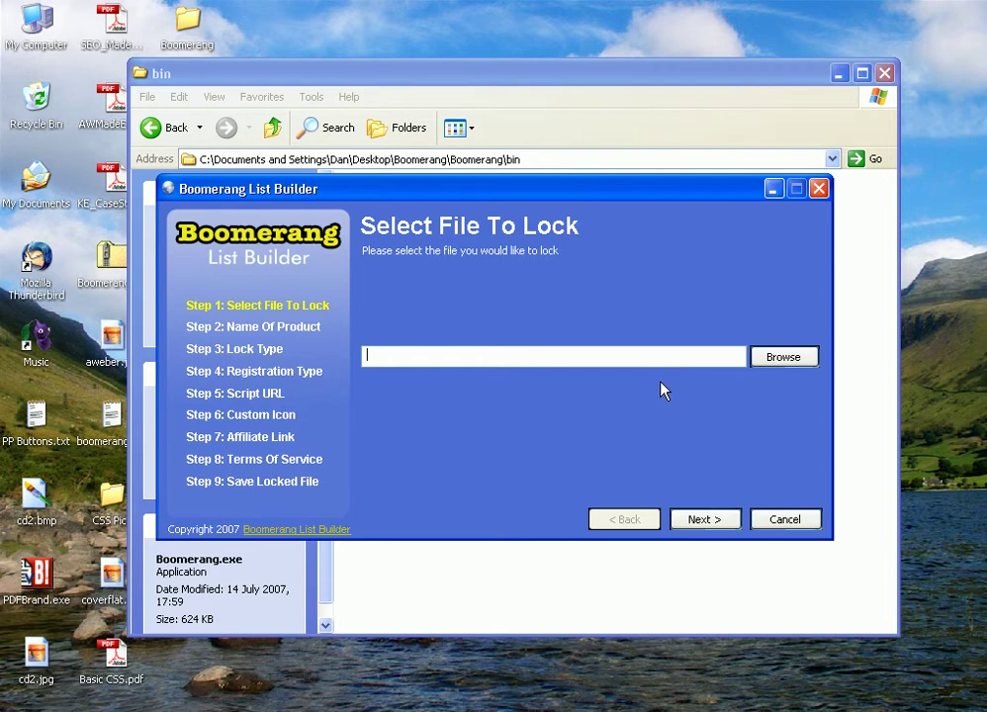
# Choose Basic CSS.pdf from the desktop as the file to lock.
pyautogui.click(765, 358)
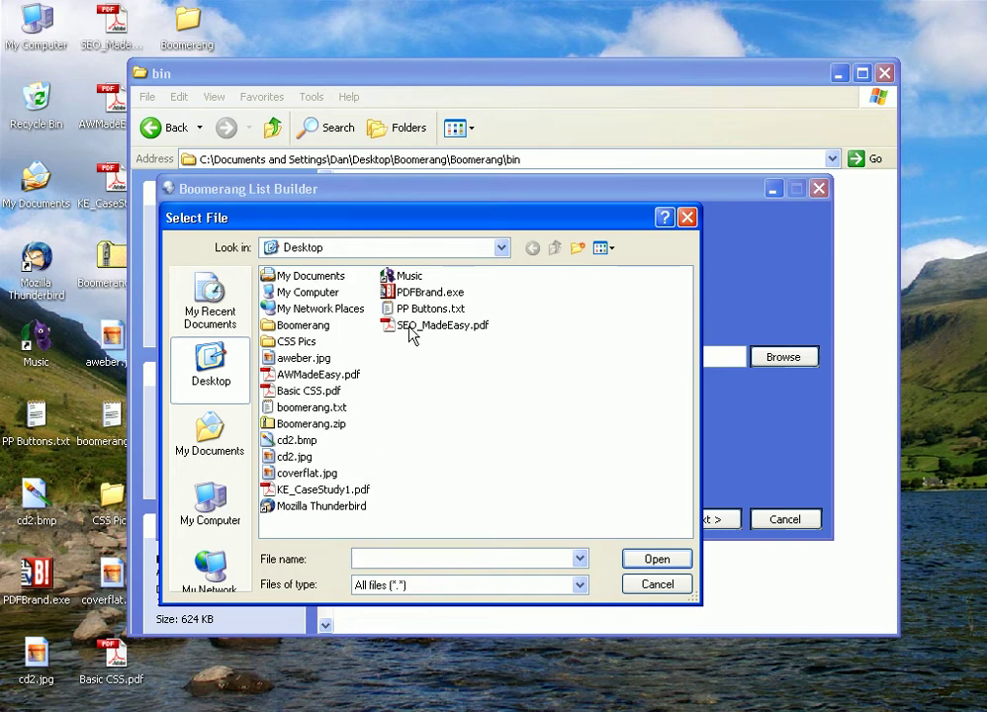
pyautogui.doubleClick(306, 392)
# Name the product 'Basic CSS' and require immediate registration.
pyautogui.click(692, 521)
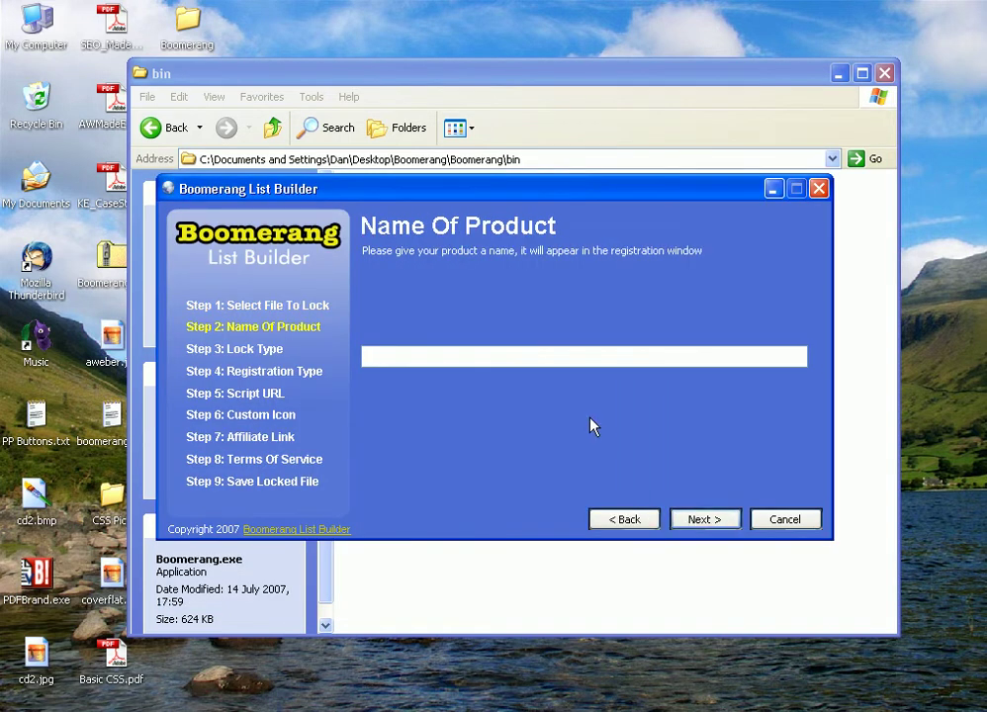
pyautogui.write('Basic CSS')
pyautogui.click(700, 519)
pyautogui.click(458, 368)
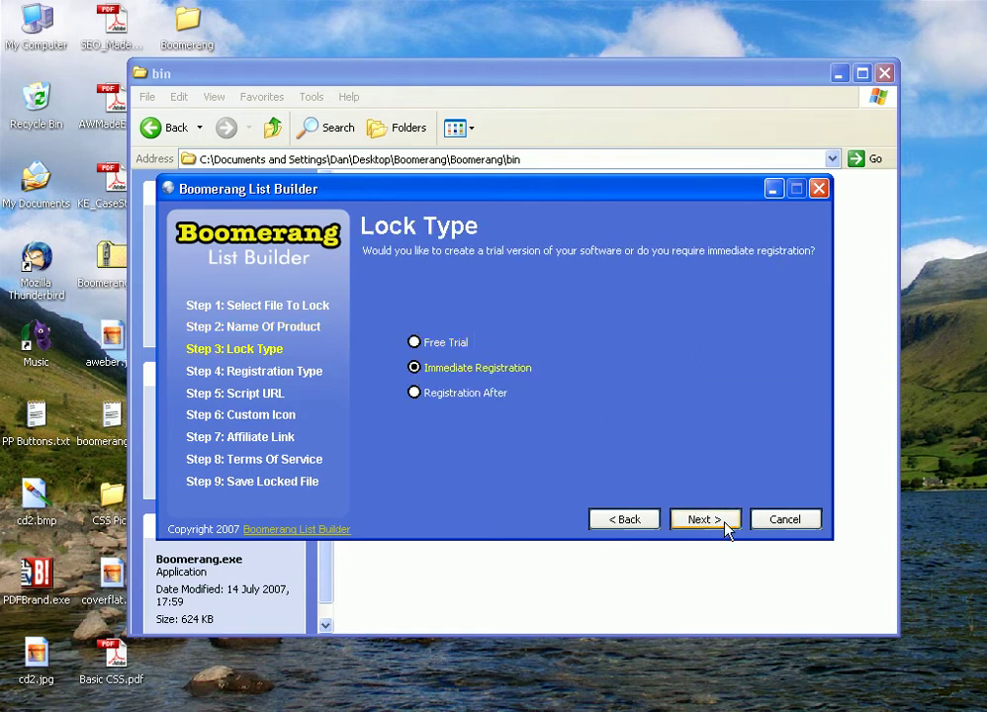
pyautogui.click(725, 525)
pyautogui.click(562, 360)
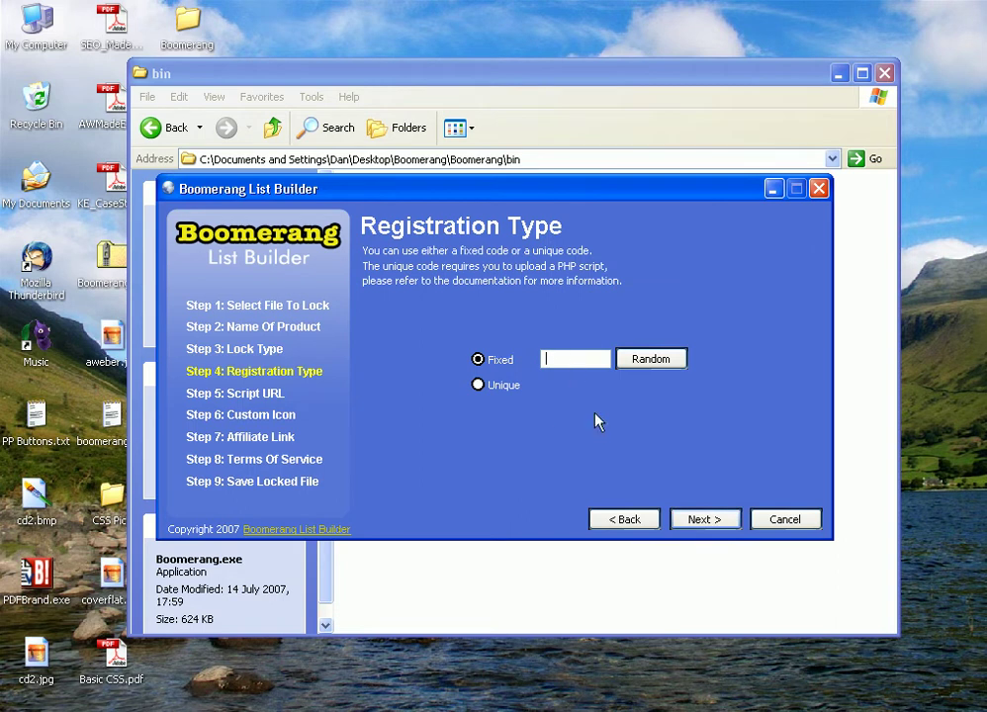
pyautogui.click(624, 519)
pyautogui.click(697, 519)
# Enter the opt-in form URL basic-css.com/form.htm.
pyautogui.click(697, 519)
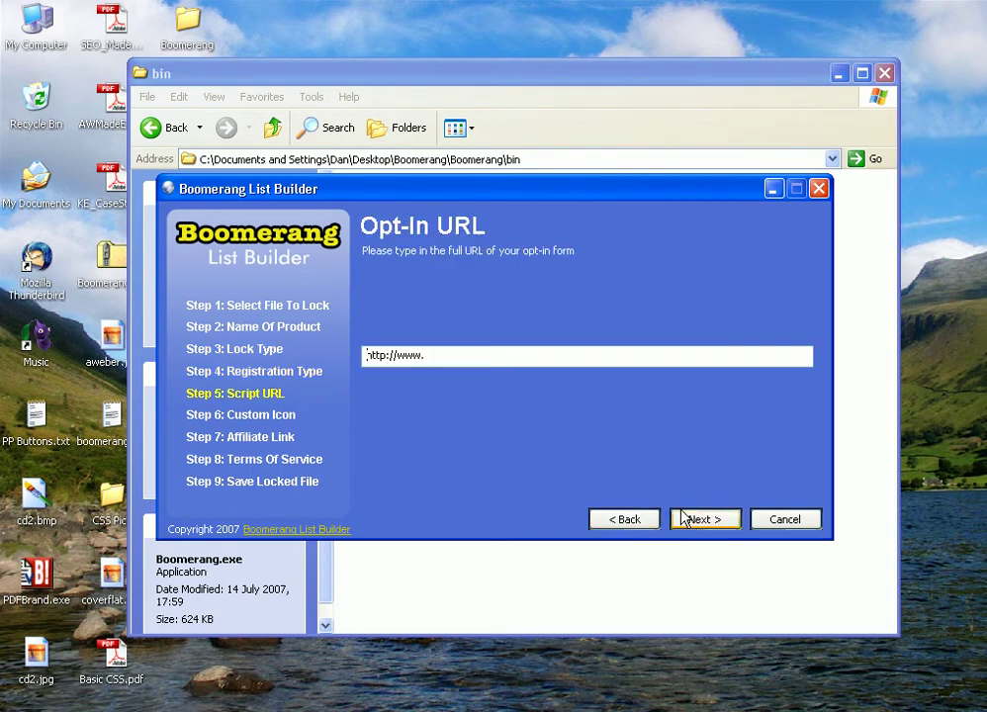
pyautogui.click(504, 358)
pyautogui.write('basic-css.com/')
pyautogui.write('form.htm')
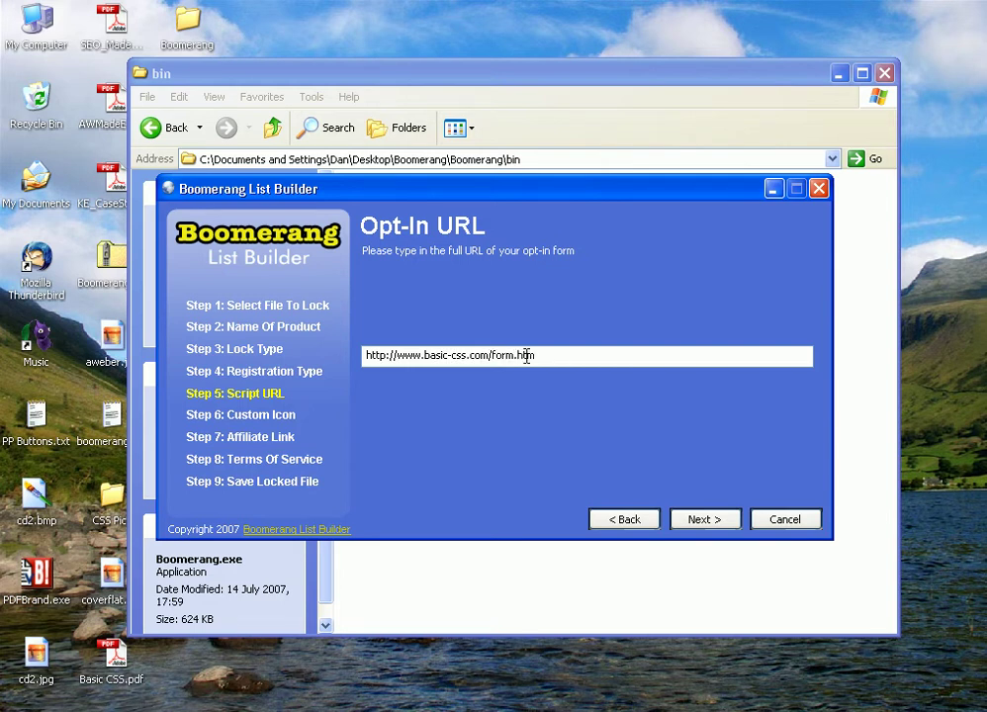
# Skip the custom icon, set ClickBank nickname 'elpasso', and leave terms of service empty.
pyautogui.click(727, 521)
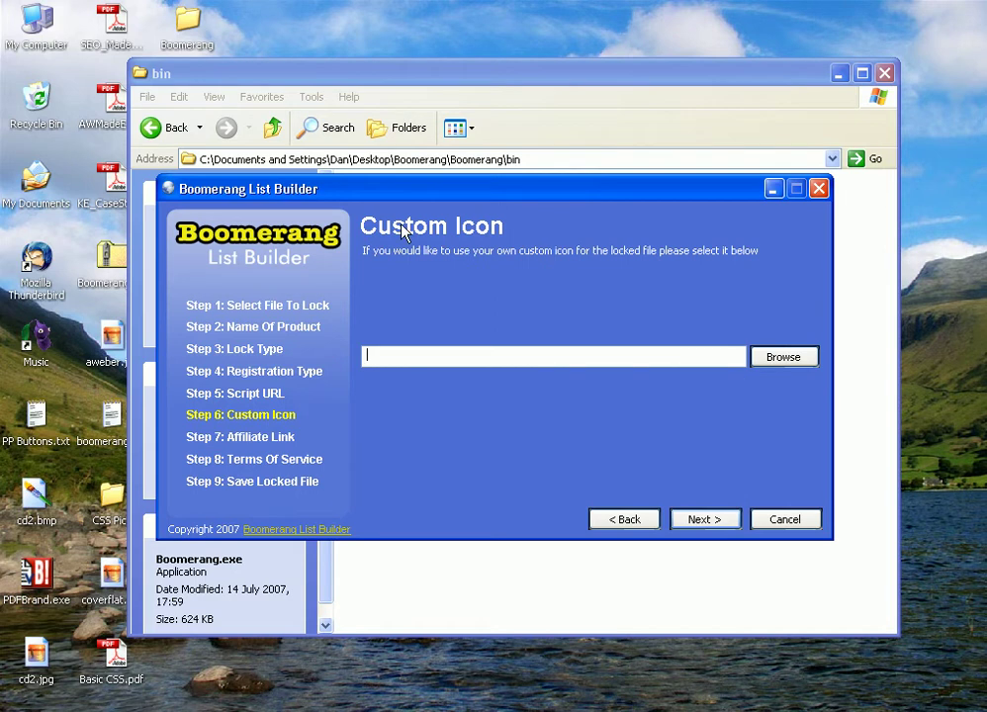
pyautogui.click(708, 521)
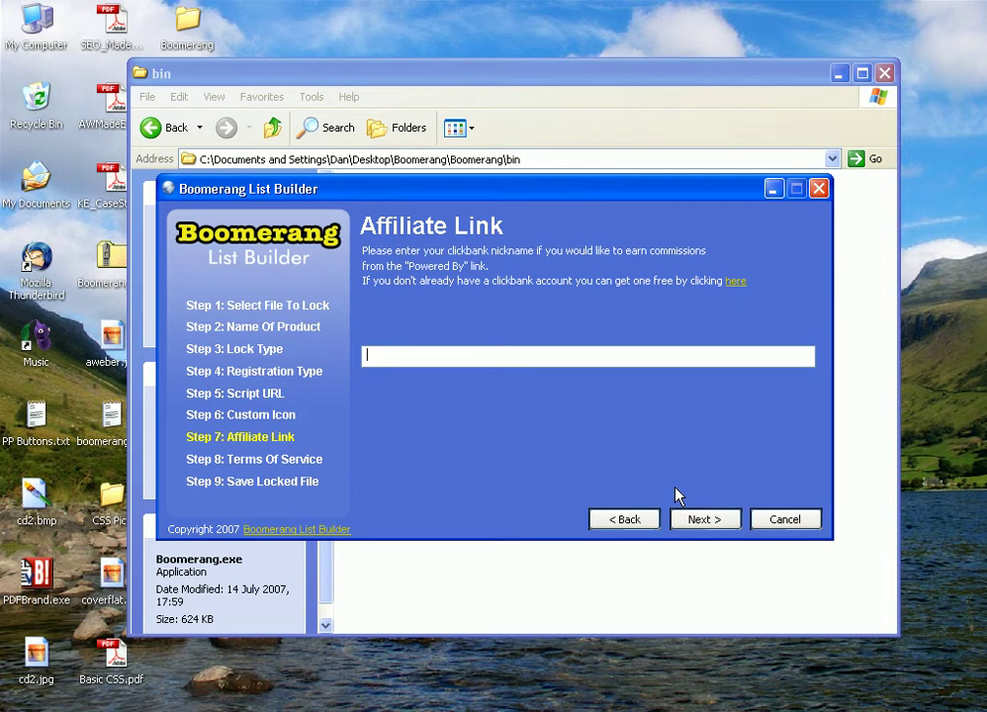
pyautogui.write('el')
pyautogui.write('passo')
pyautogui.click(704, 519)
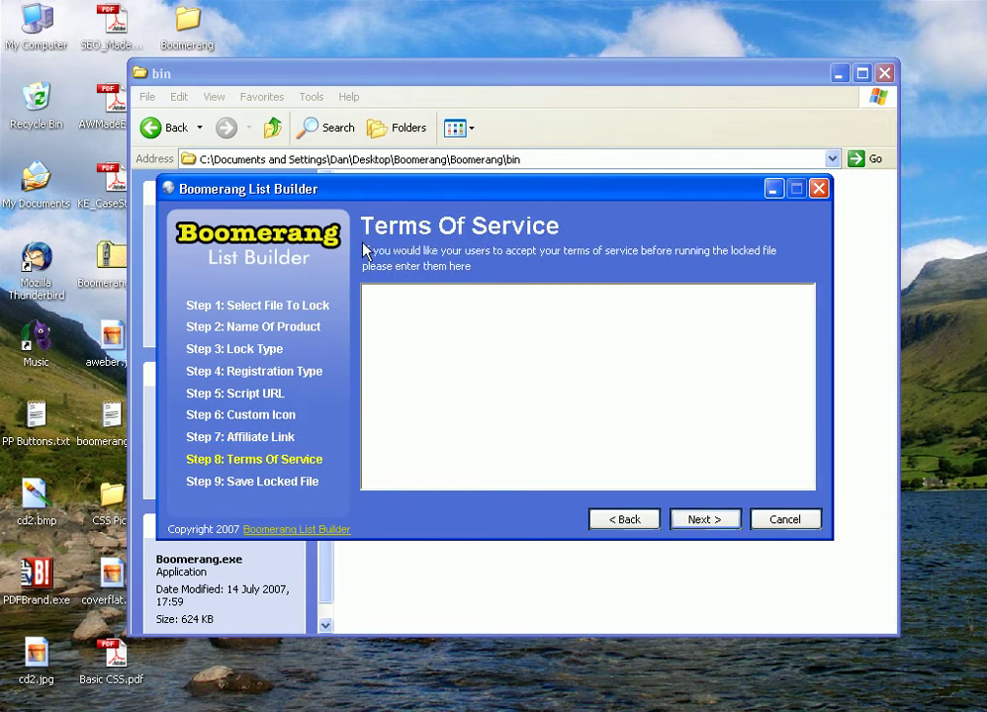
pyautogui.click(491, 389)
# Save the locked file as 'Video Test.exe' on the desktop and finish the wizard.
pyautogui.click(709, 529)
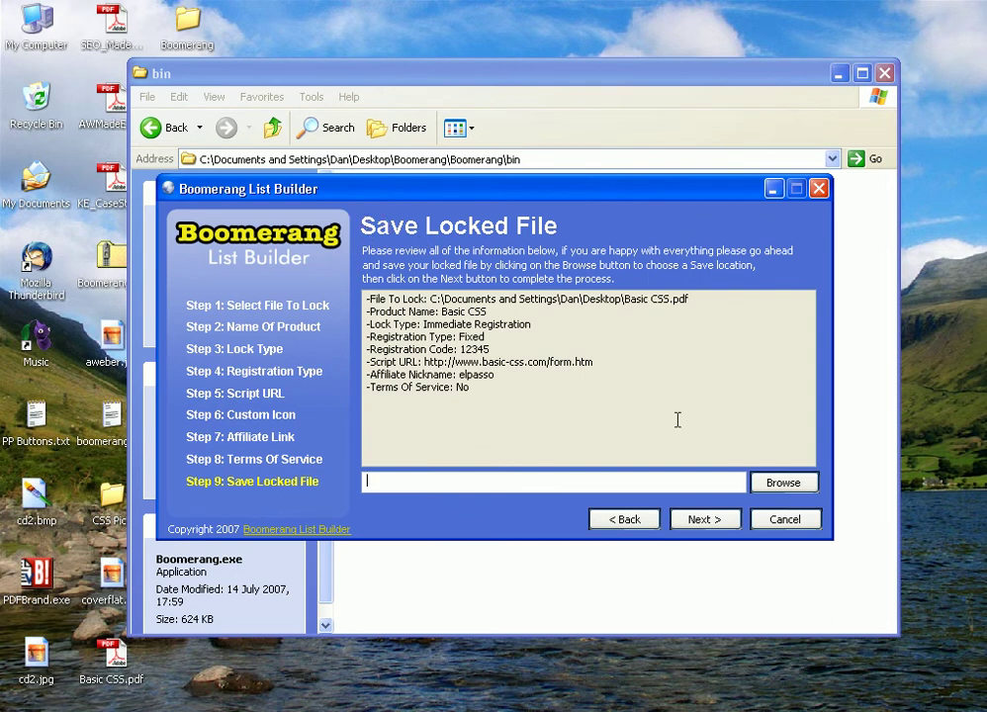
pyautogui.click(776, 490)
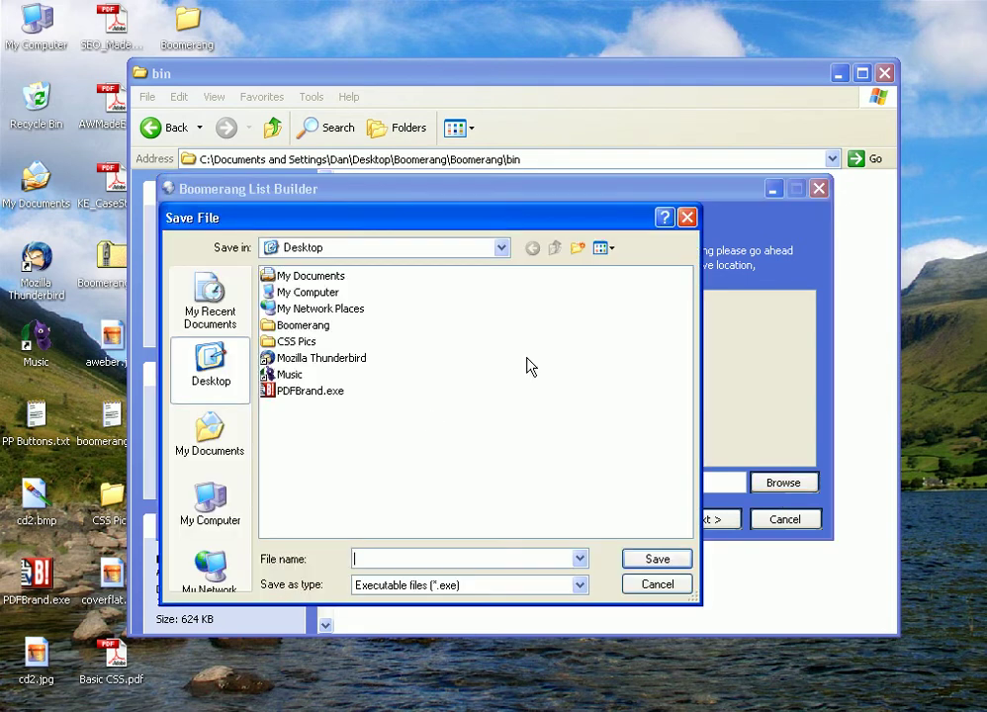
pyautogui.click(429, 559)
pyautogui.write('Video Test')
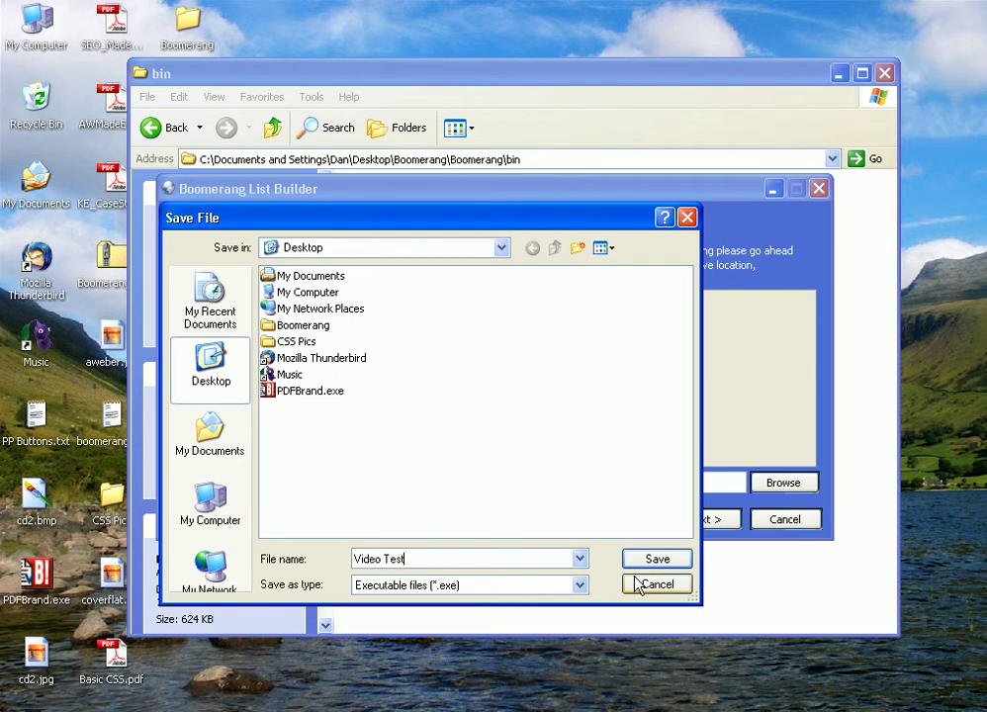
pyautogui.click(653, 562)
pyautogui.click(706, 524)
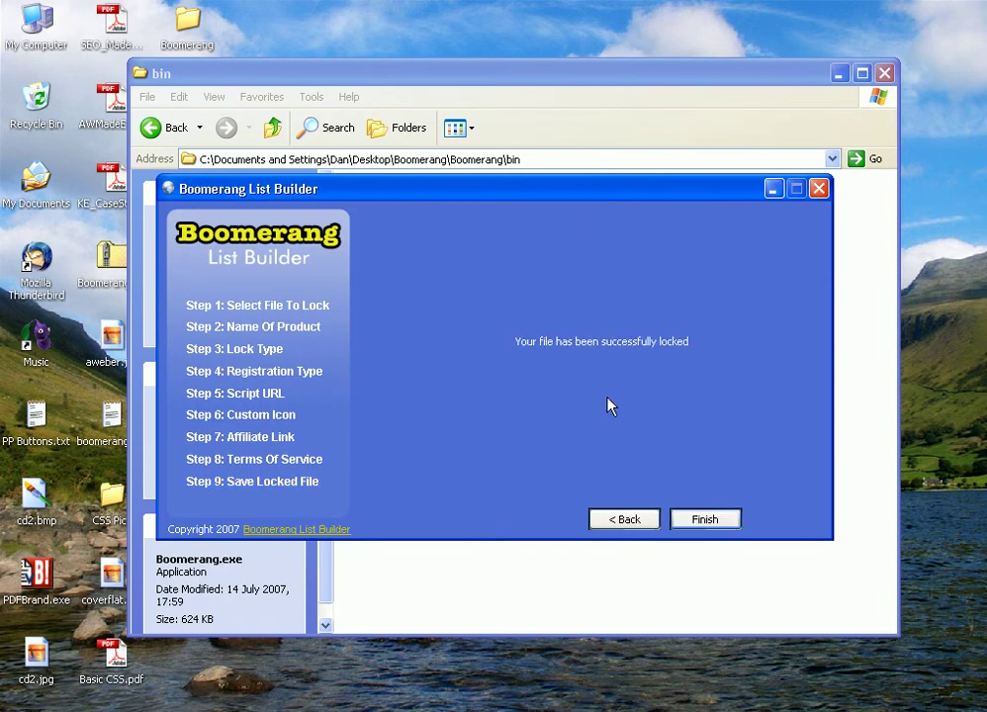
pyautogui.click(732, 520)
pyautogui.click(885, 72)
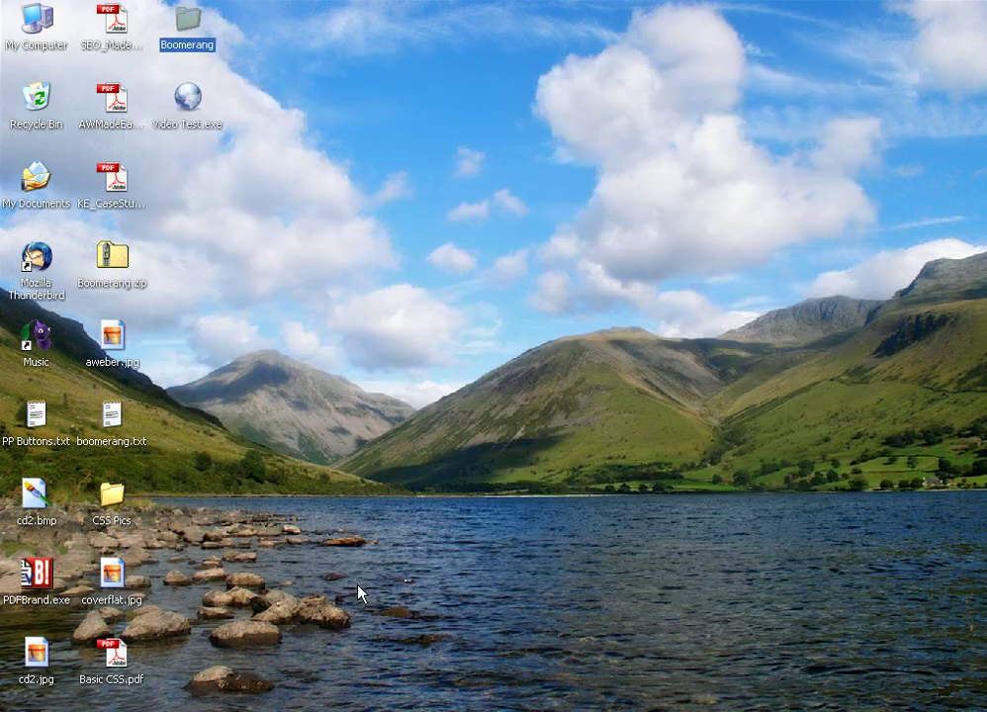
pyautogui.click(186, 127)
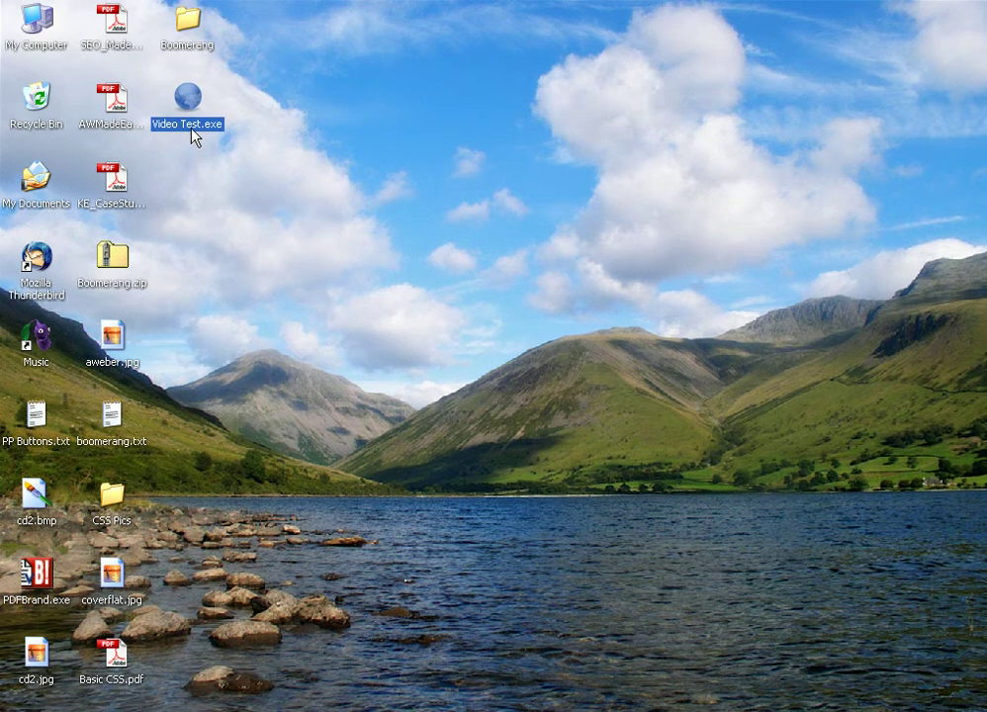
pyautogui.click(218, 166)
pyautogui.doubleClick(192, 124)
pyautogui.click(408, 399)
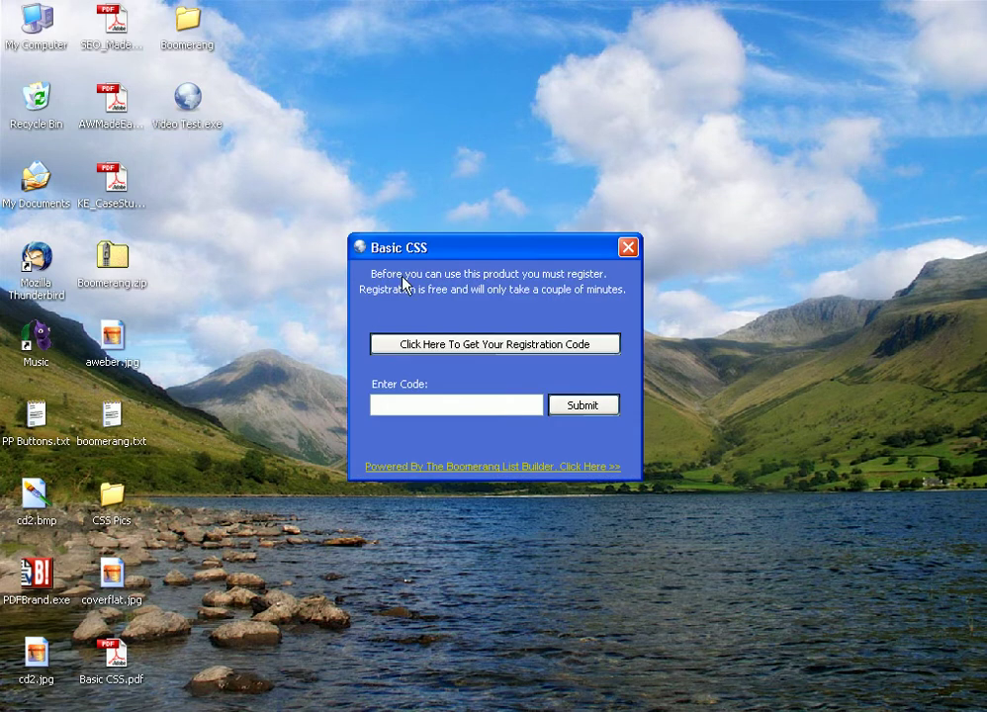
pyautogui.click(490, 344)
pyautogui.click(515, 403)
pyautogui.click(578, 409)
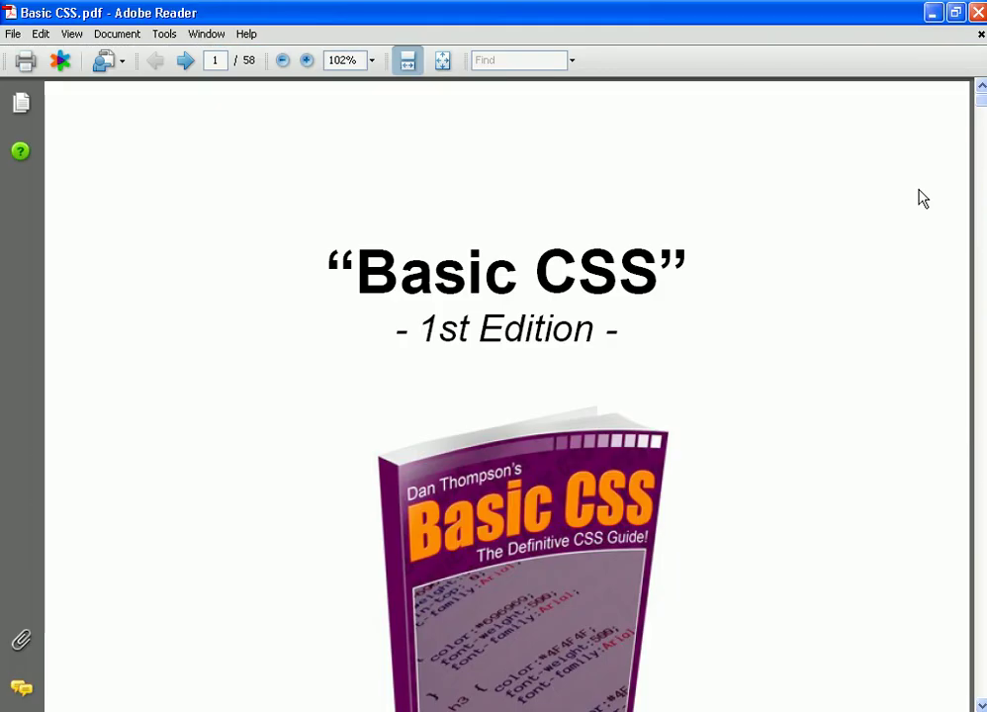
pyautogui.scroll(-3, 980, 95)
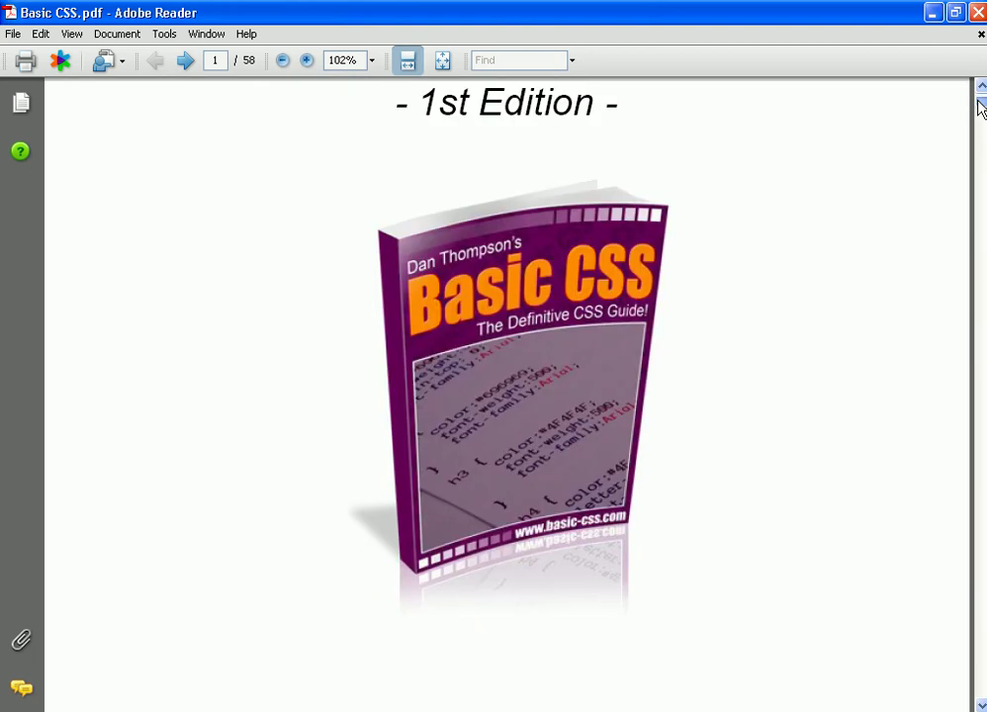
pyautogui.moveTo(980, 105); pyautogui.dragTo(980, 257)
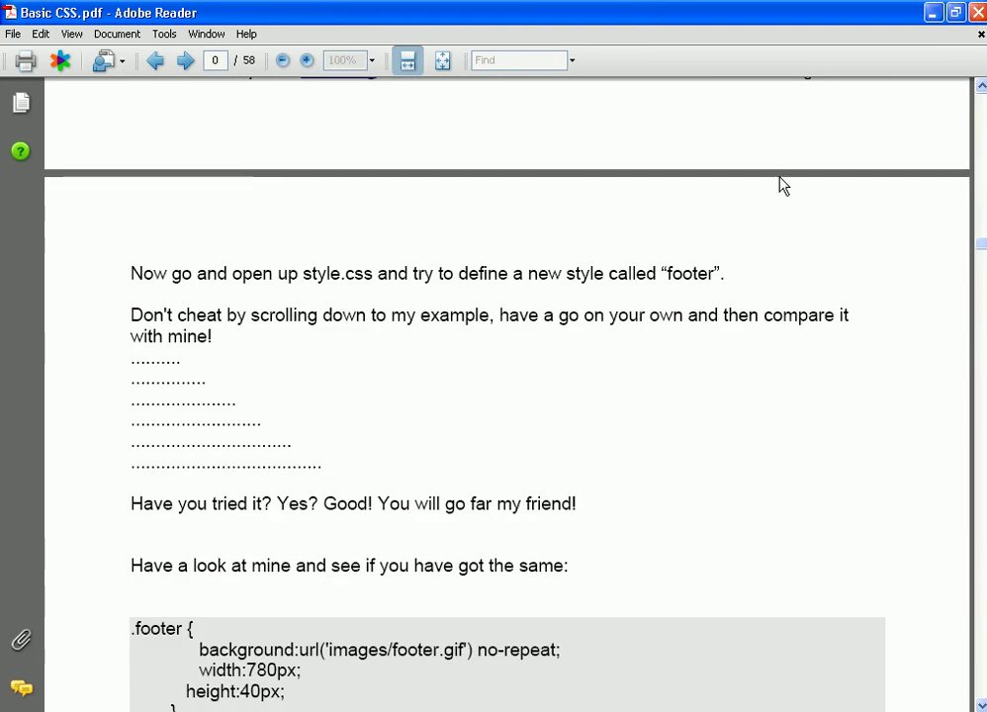
pyautogui.hotkey('ctrl', 'q')
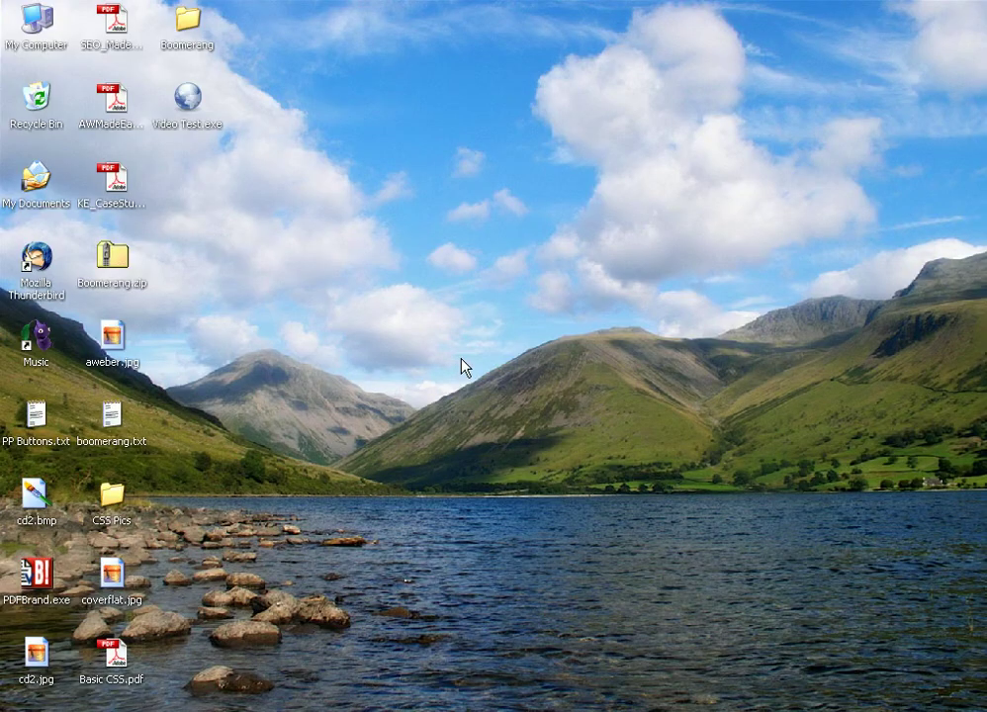
pyautogui.doubleClick(178, 132)
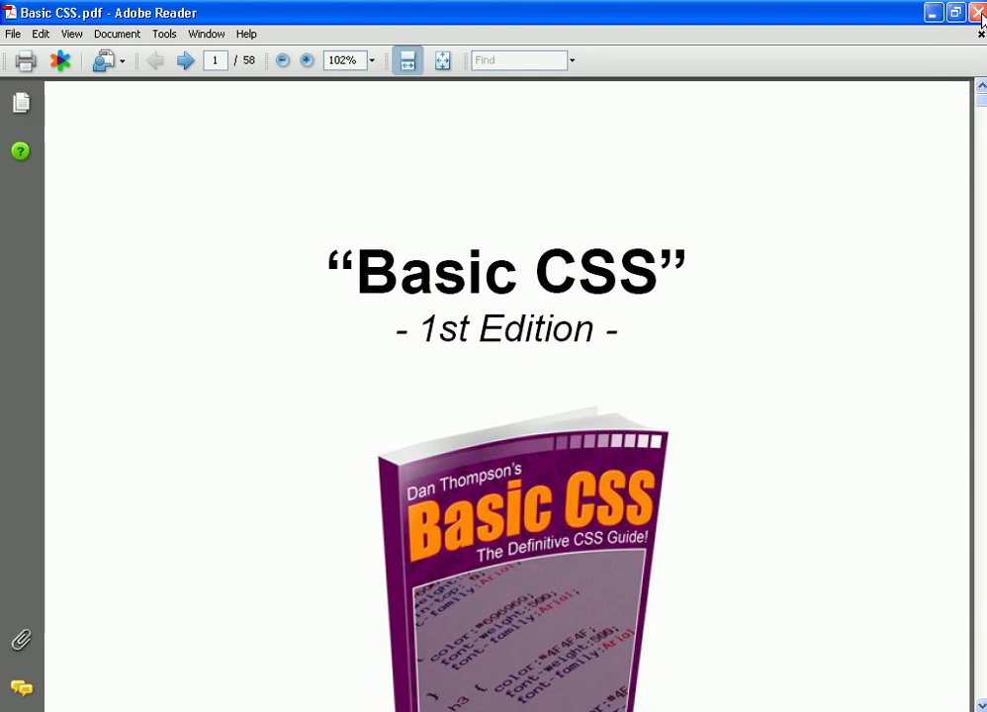
pyautogui.click(979, 13)
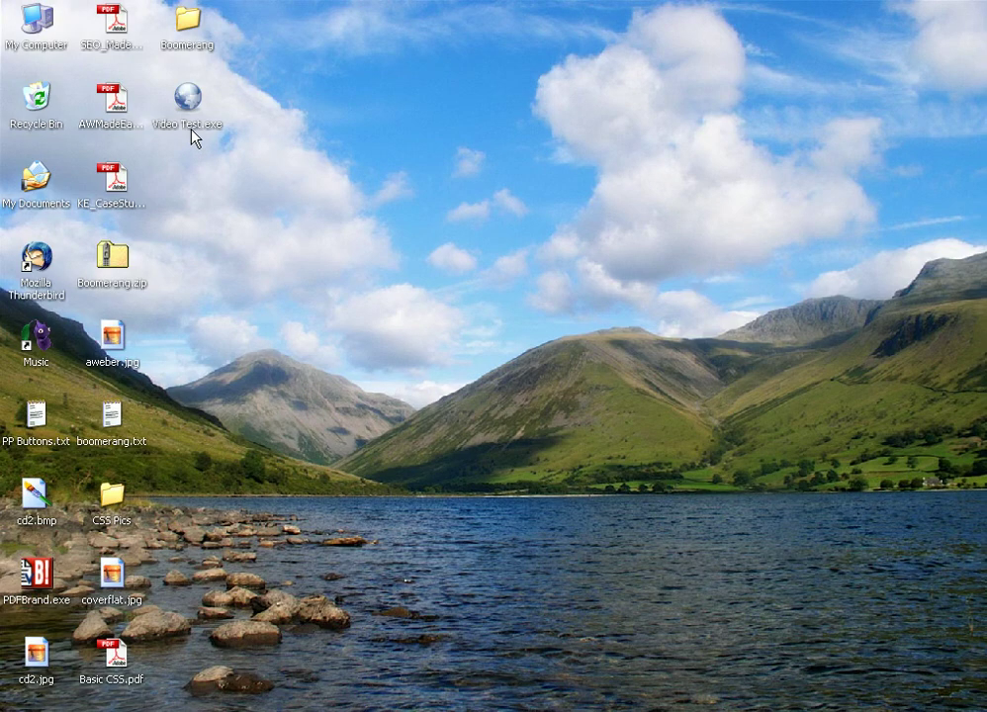
pyautogui.doubleClick(191, 129)
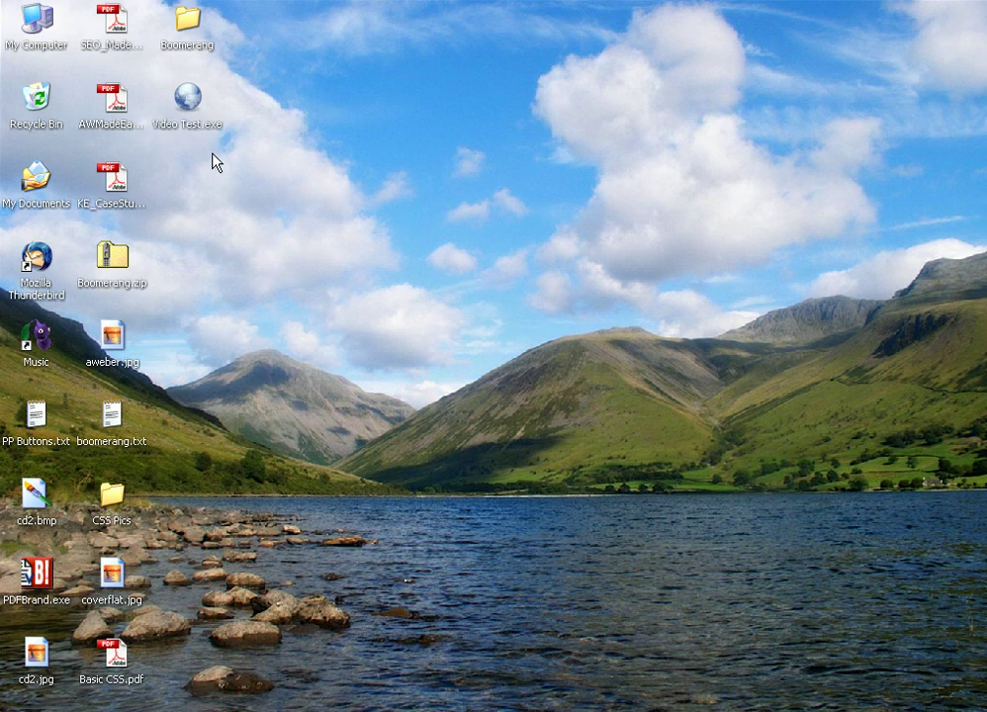